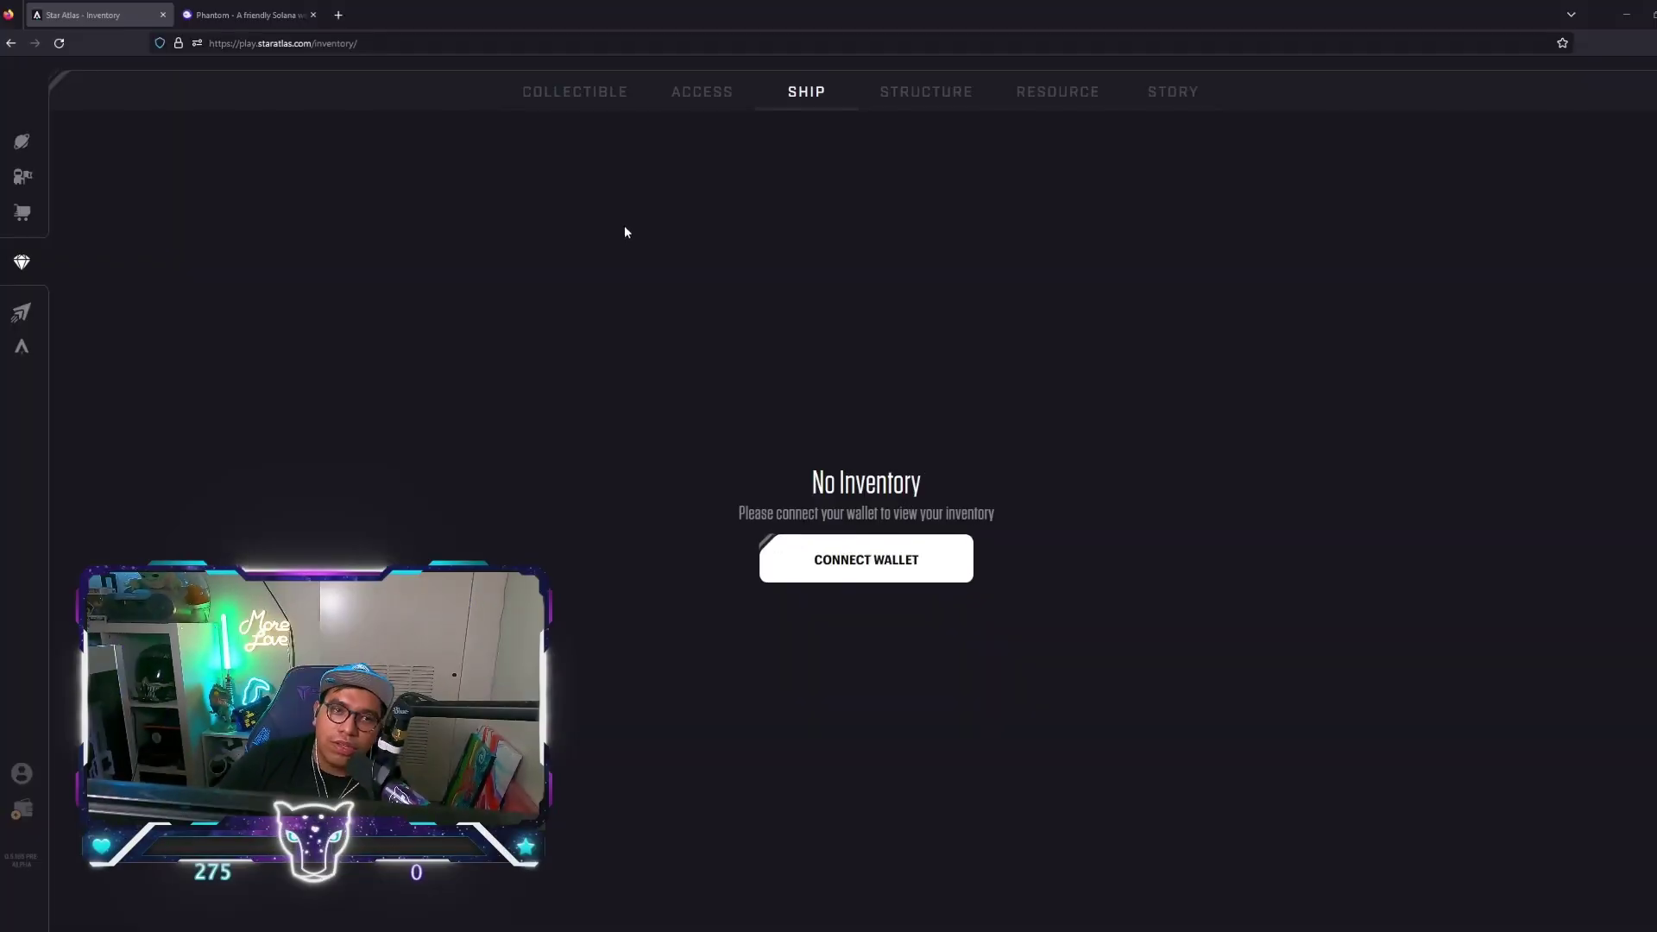
Step: Bring up the wallet connection choices, then return to the Star Atlas inventory tab
left_click(932, 558)
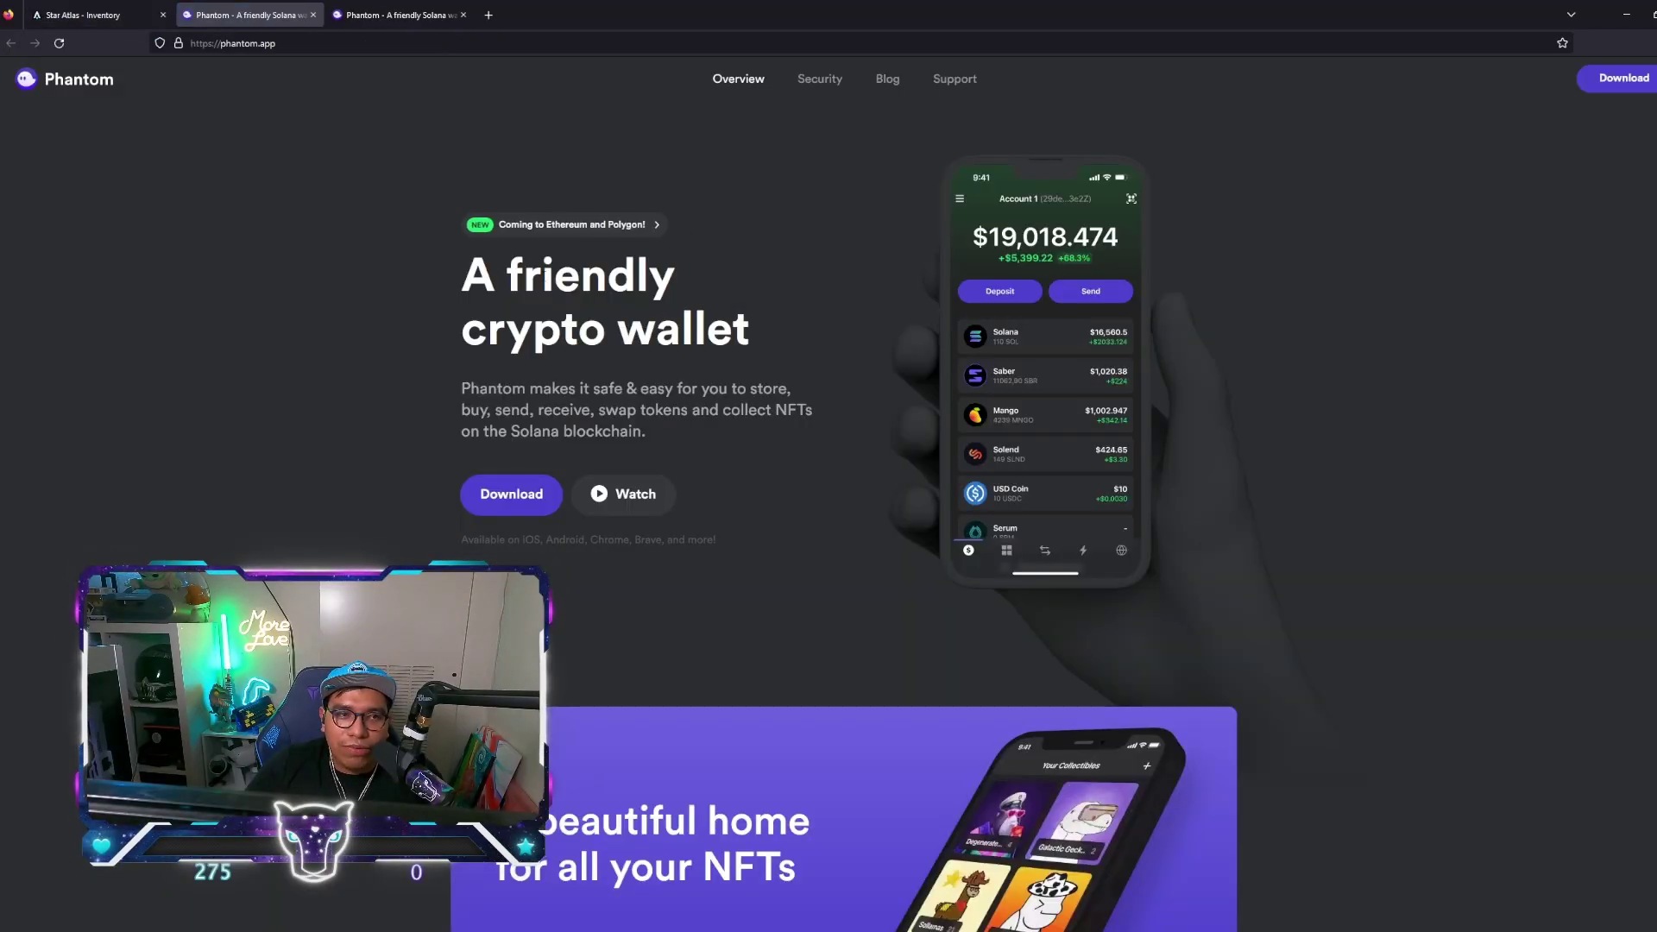
left_click(88, 17)
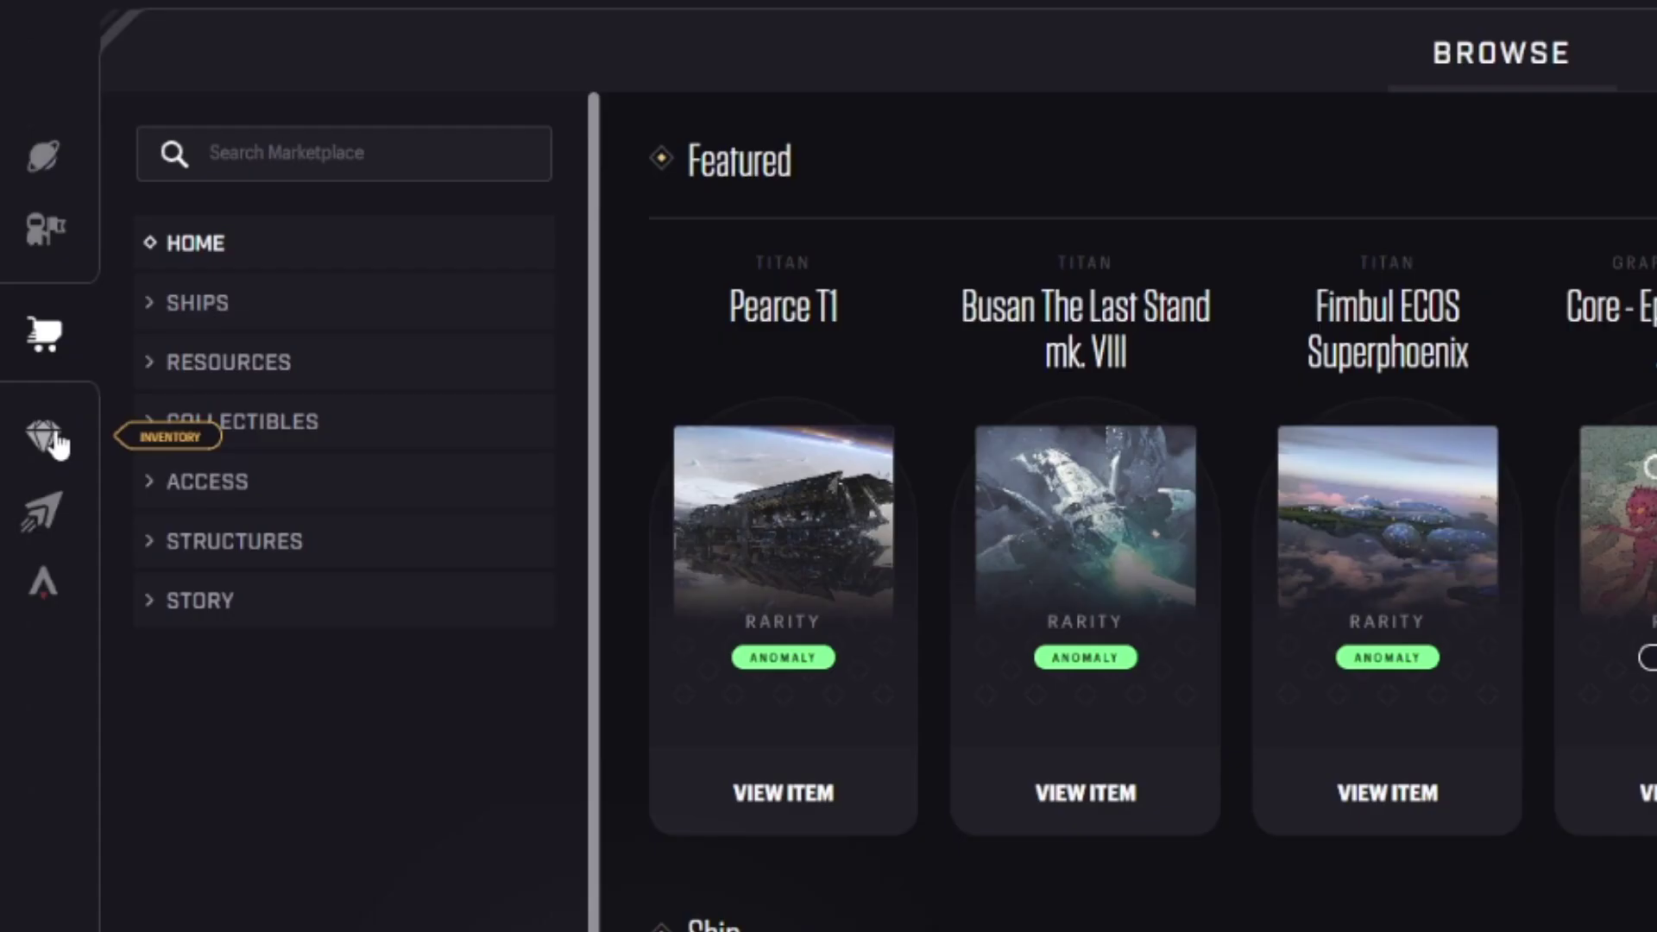
Step: Show the Fleet page's Ship Enlistment list with Opal Jetjet and eight Pearce X4s
left_click(55, 440)
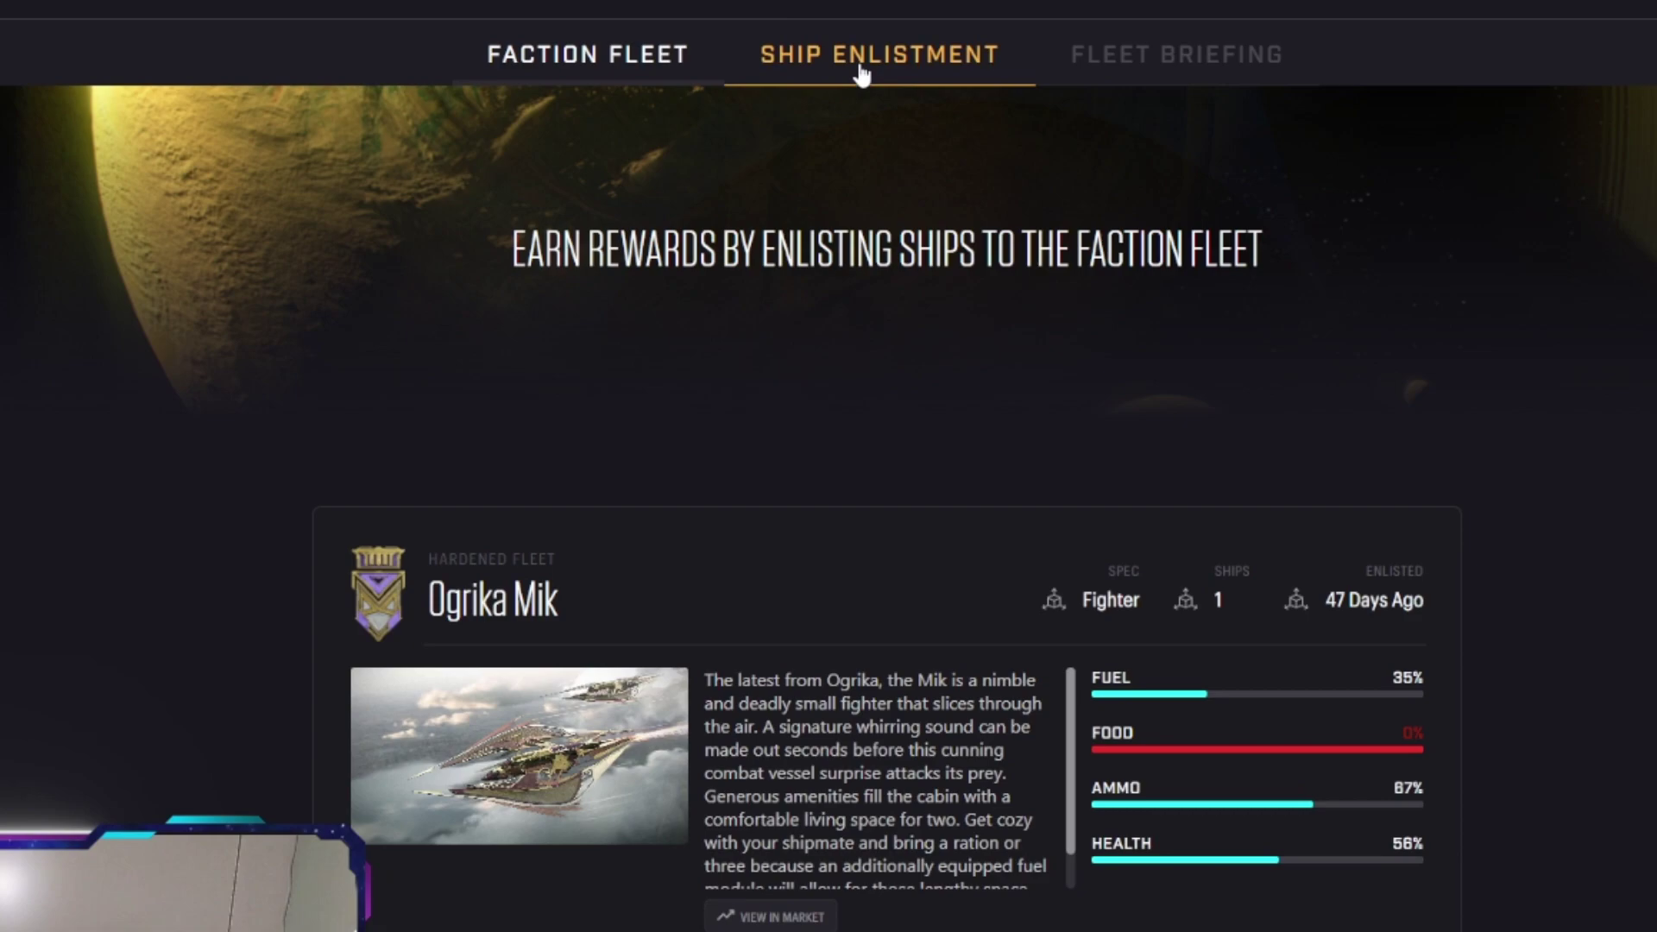
left_click(861, 64)
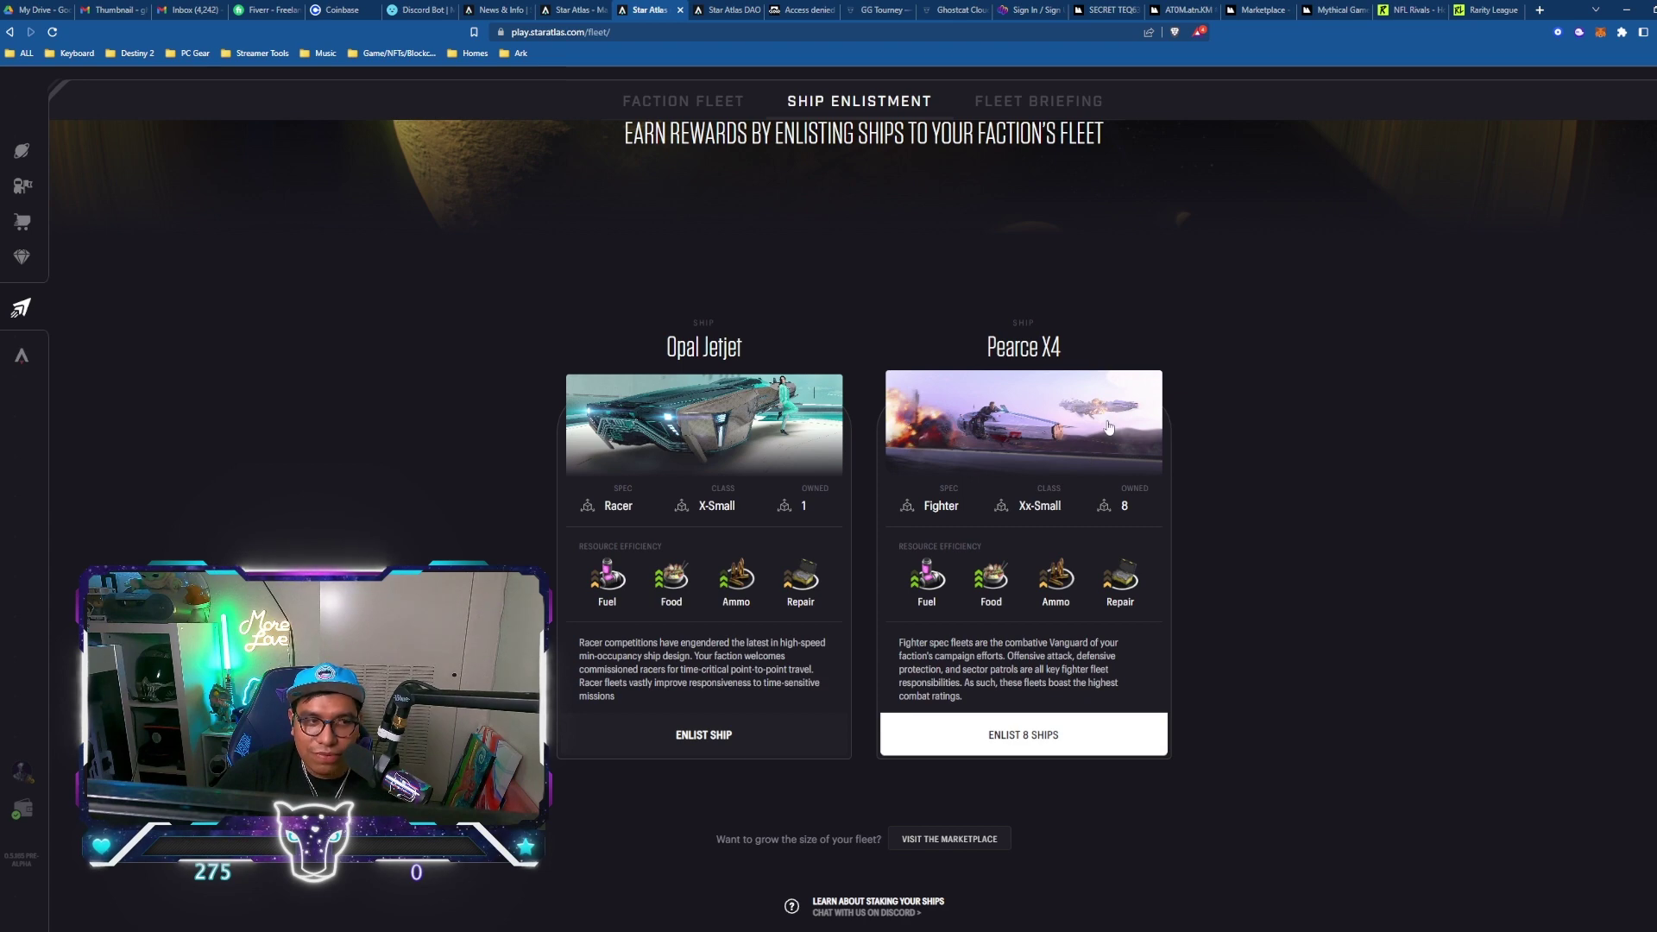
Step: Enlist a single Pearce X4 with Supply Fleet enabled
left_click(1042, 735)
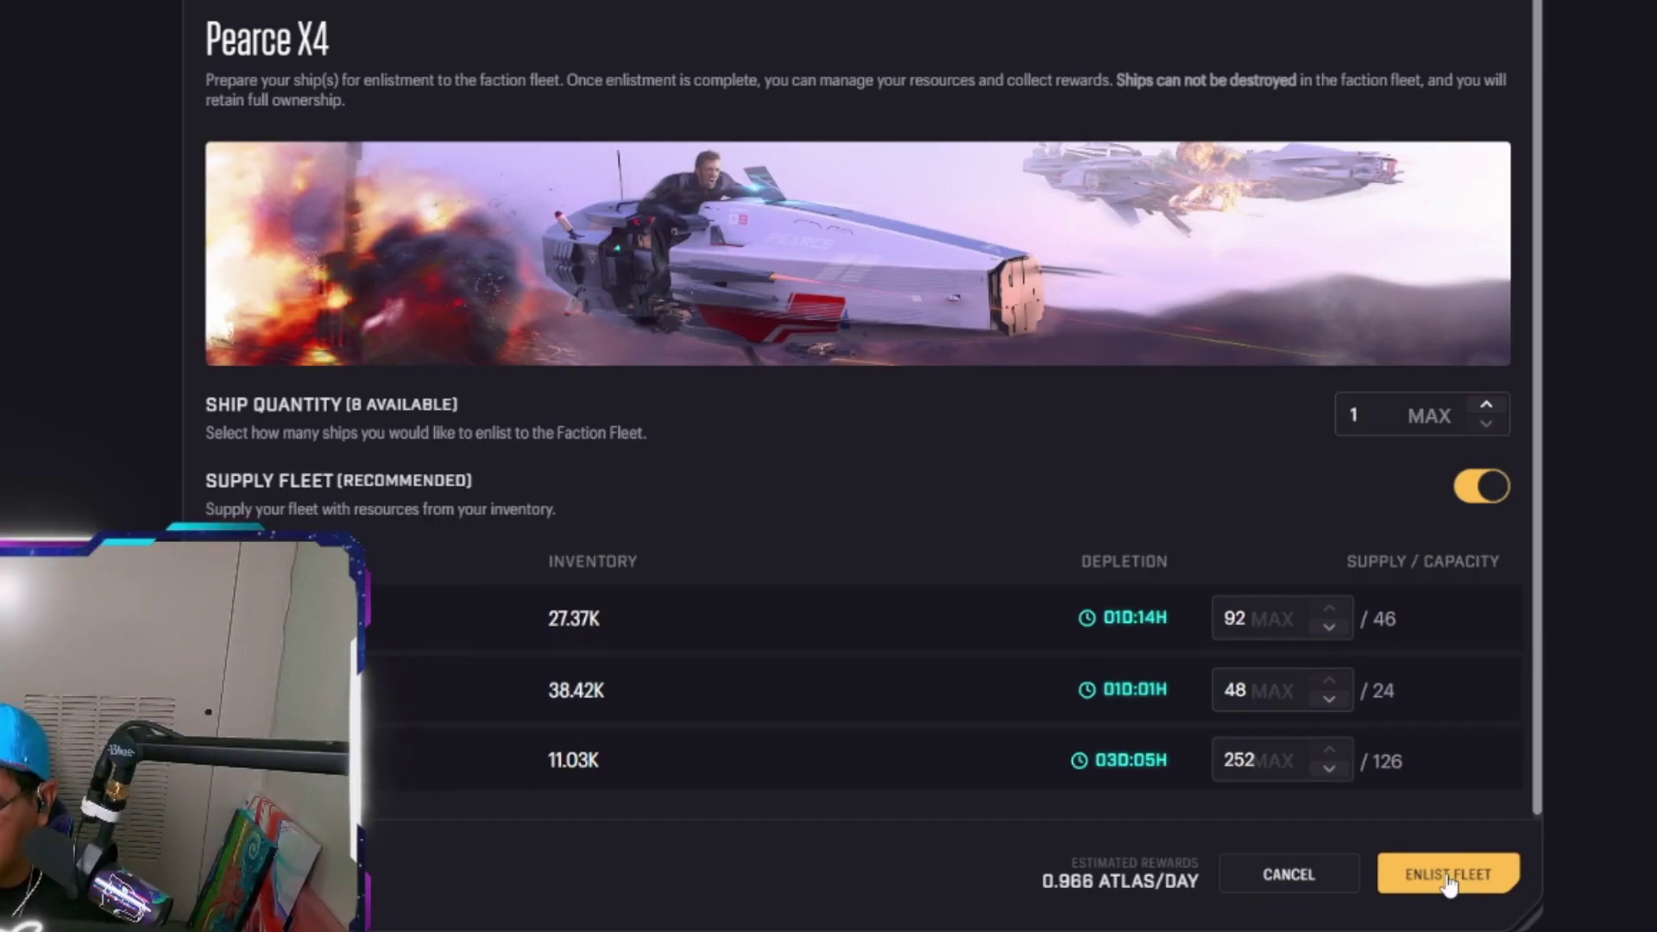
left_click(1448, 876)
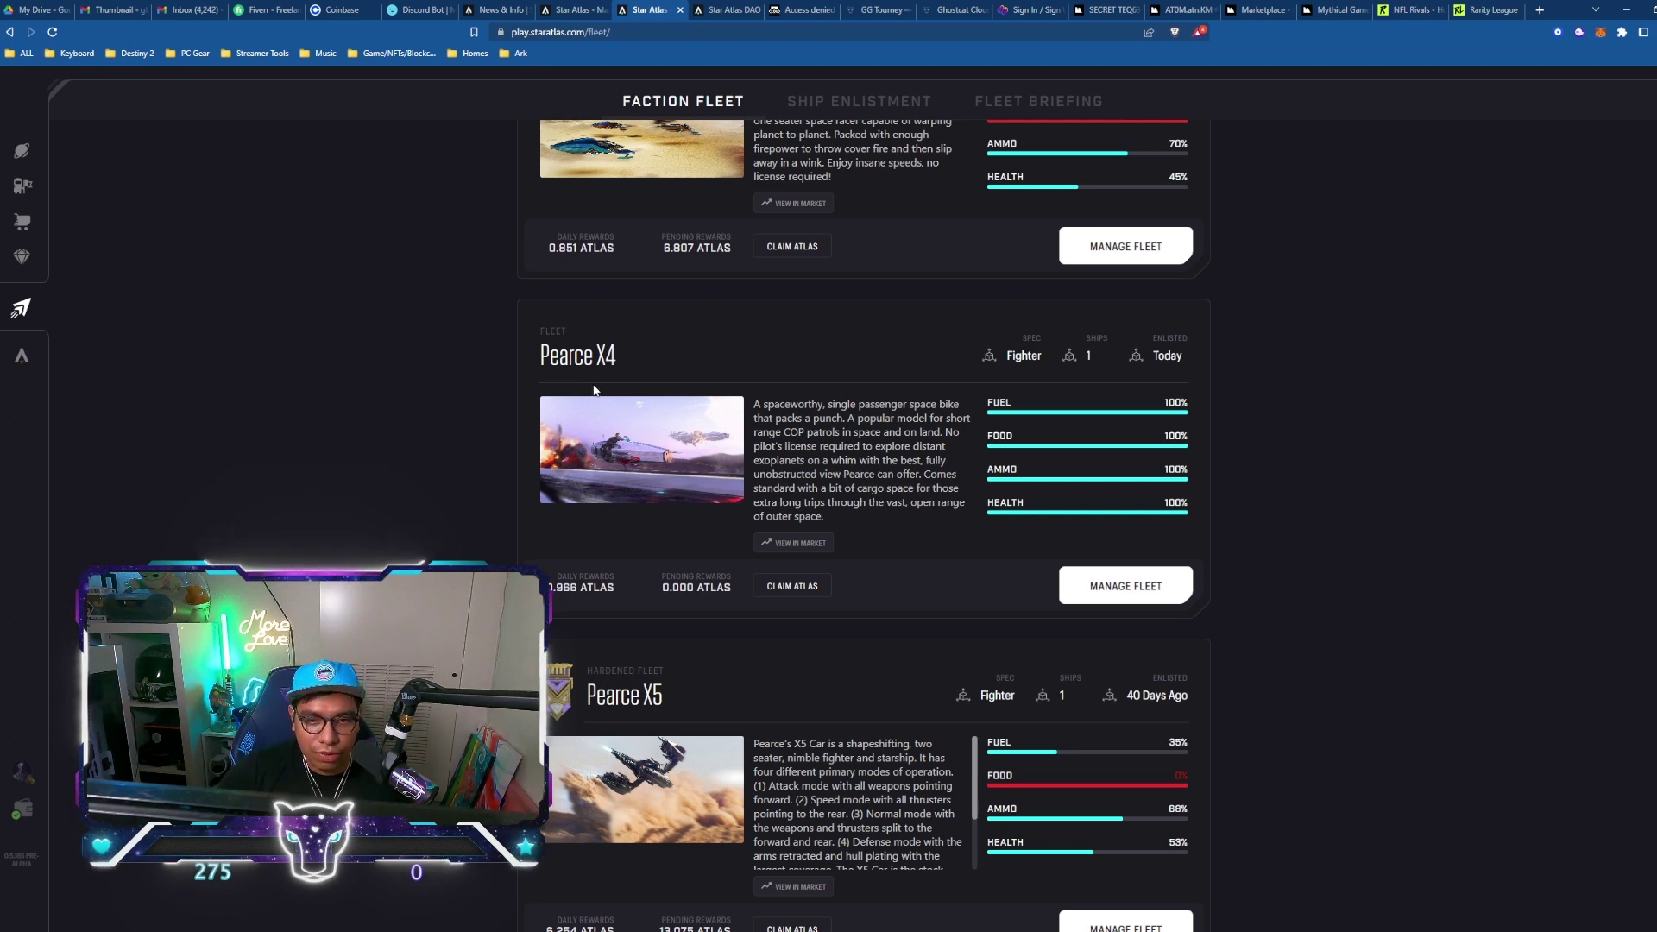
Step: Claim the profile's Showroom Pre-Alpha game codes, approving in Phantom, and select the first code
left_click(22, 774)
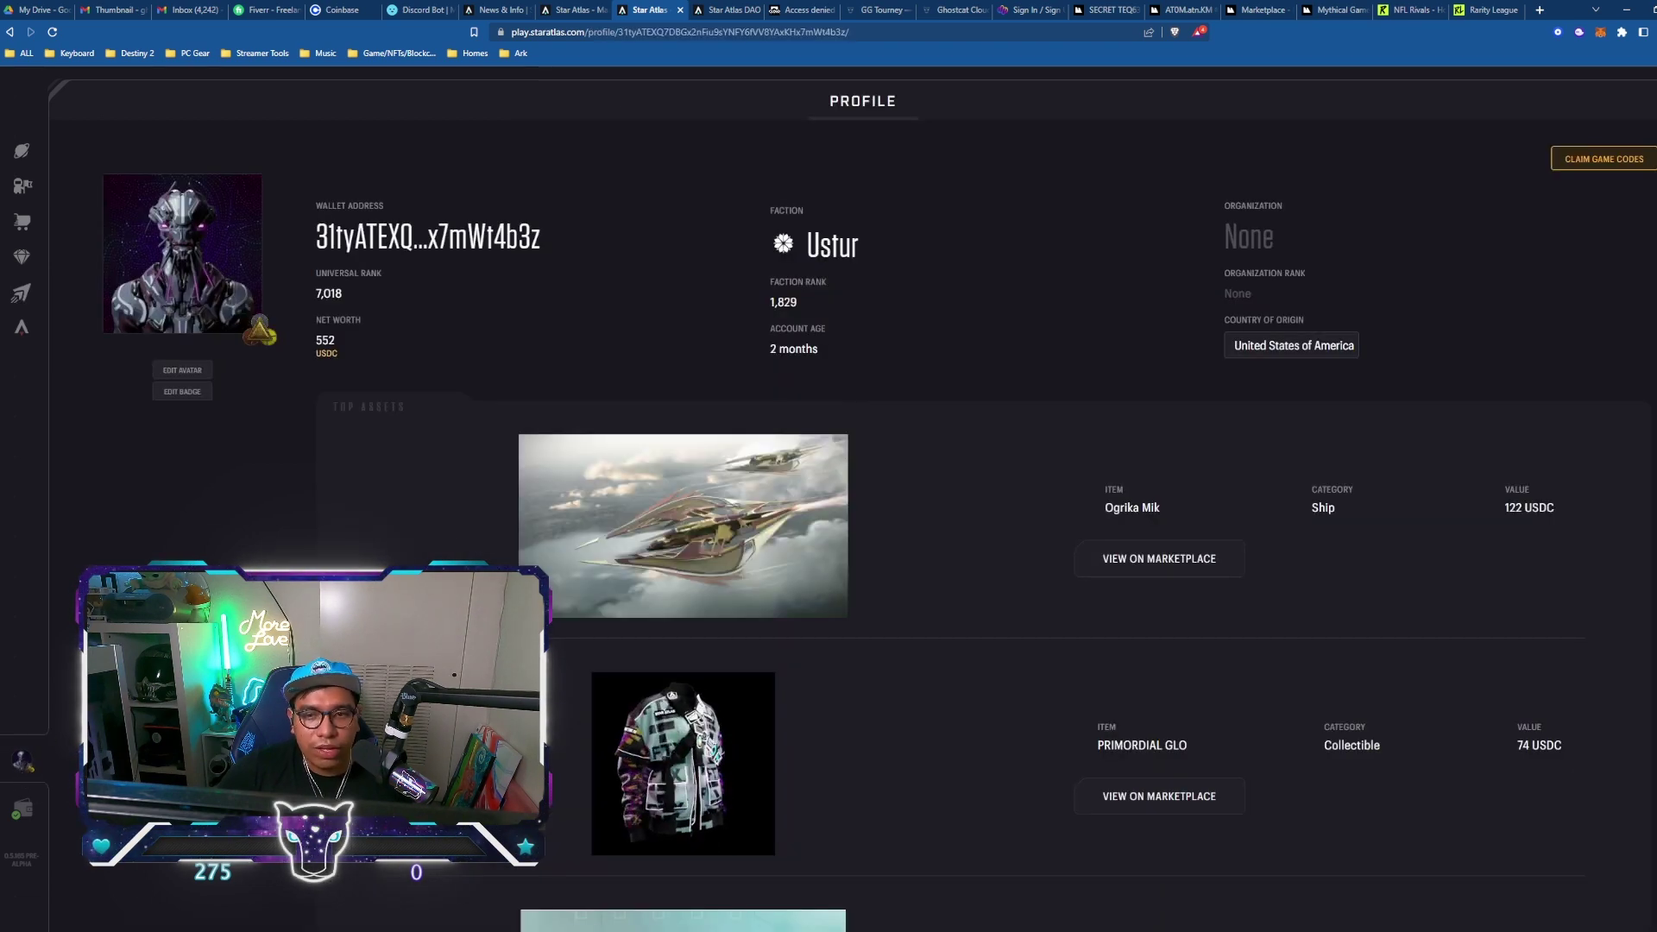
left_click(1606, 159)
left_click(1623, 350)
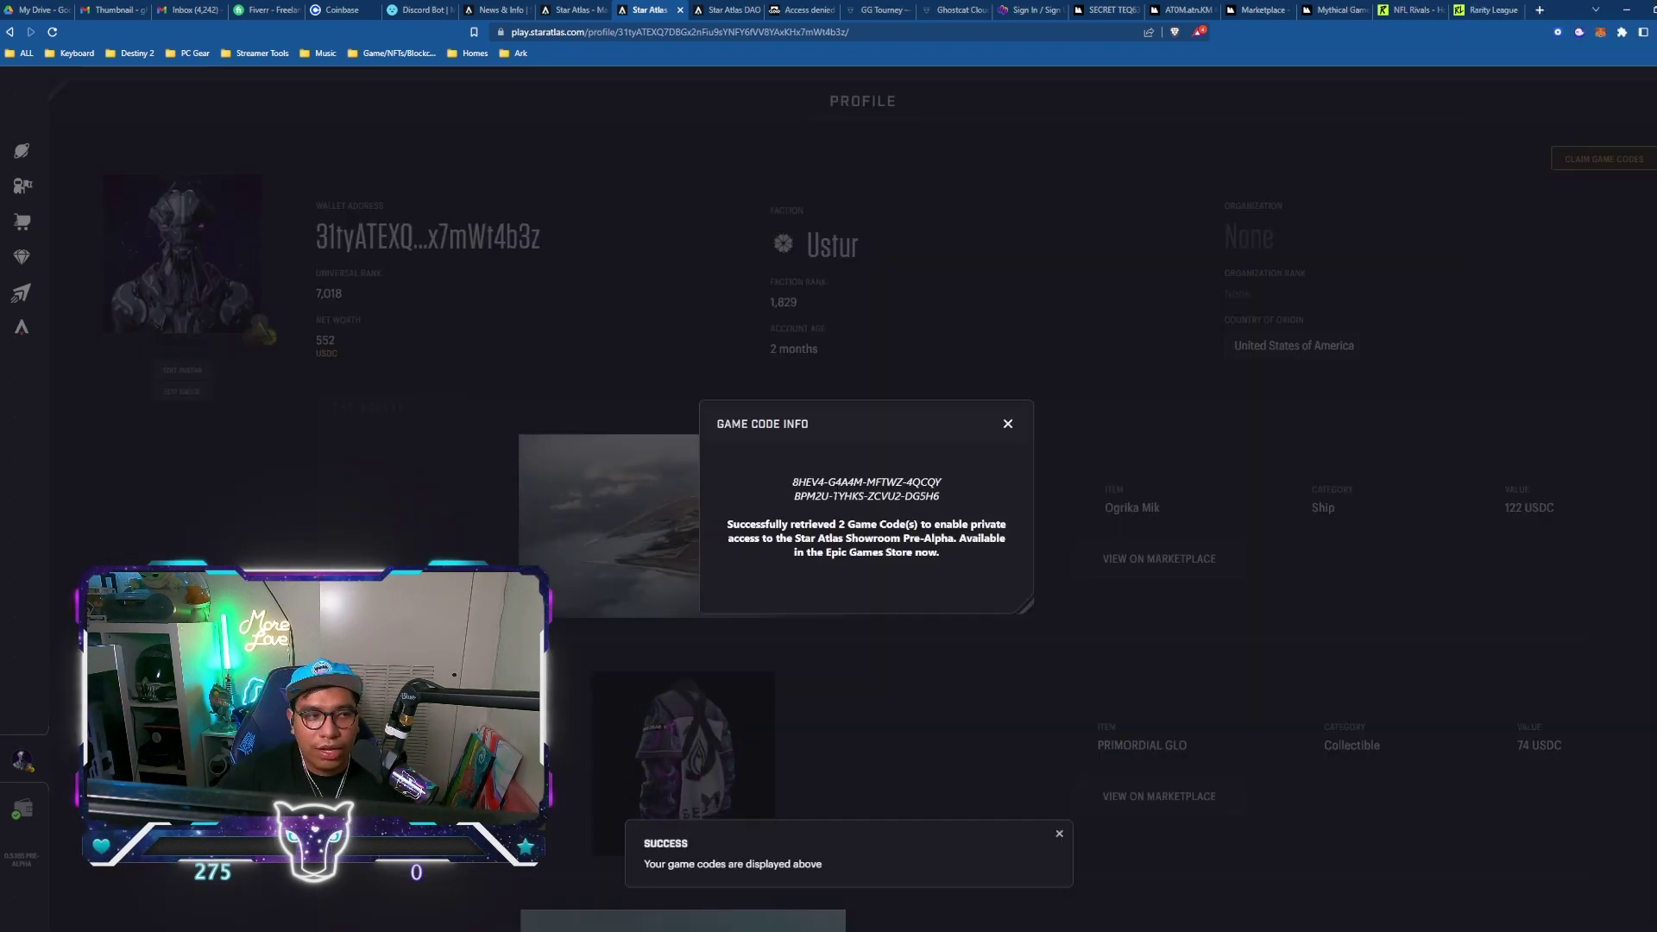
triple_click(961, 487)
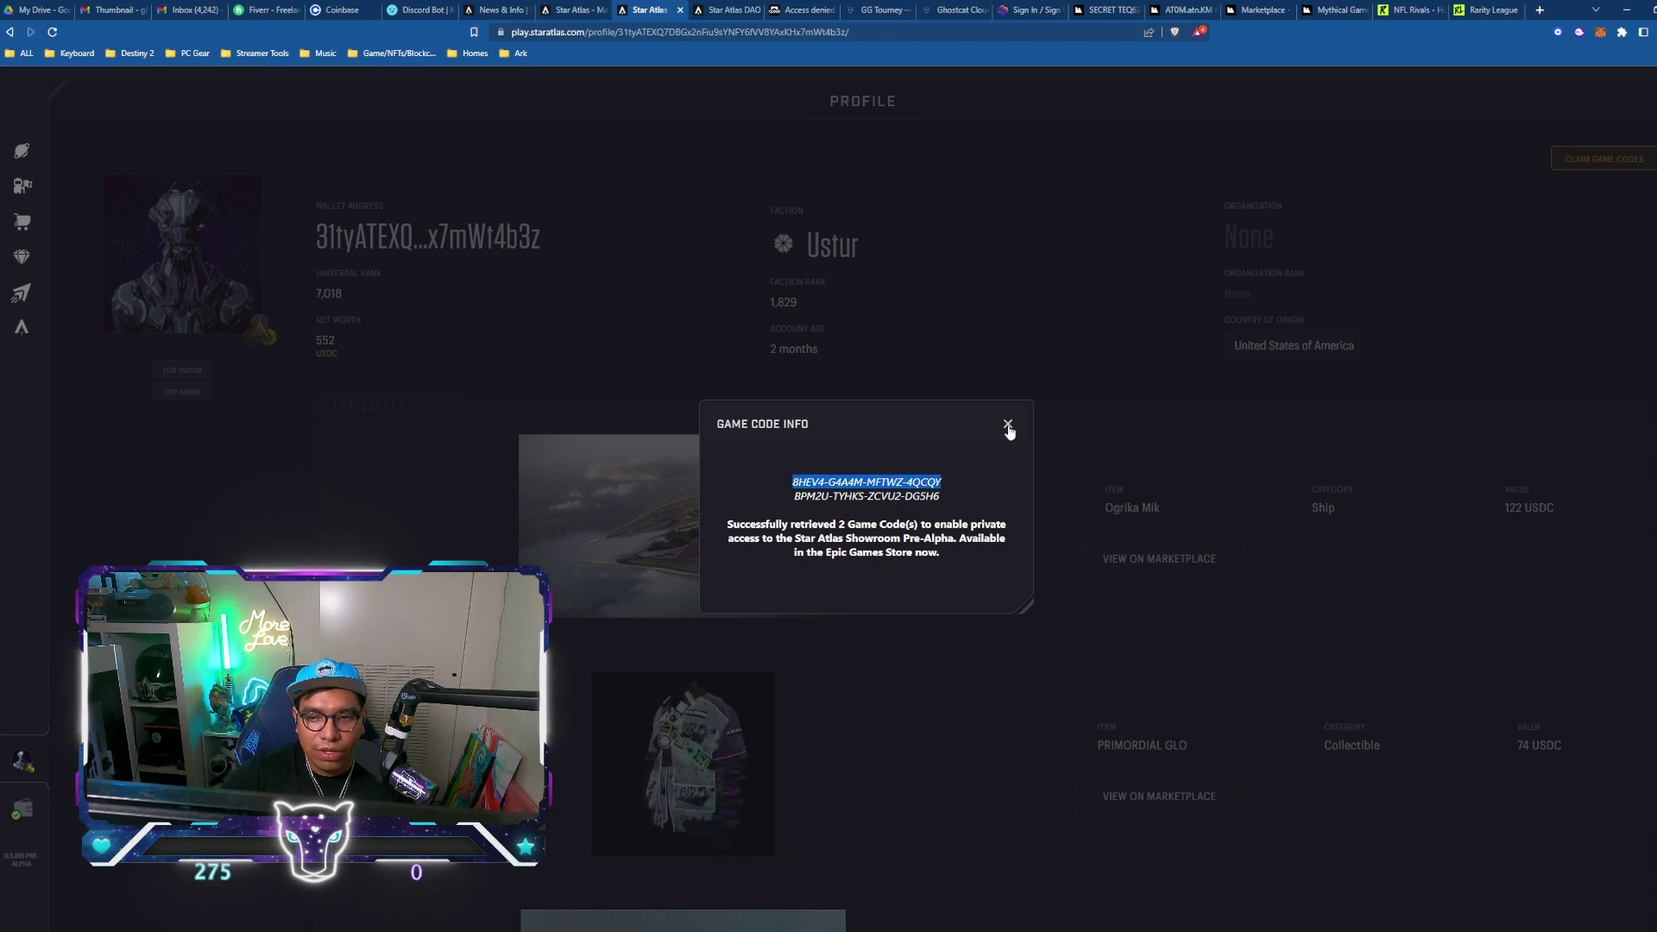
left_click(1008, 424)
Step: Redeem the product code in the Epic Games store and view the library
key("alt+Tab")
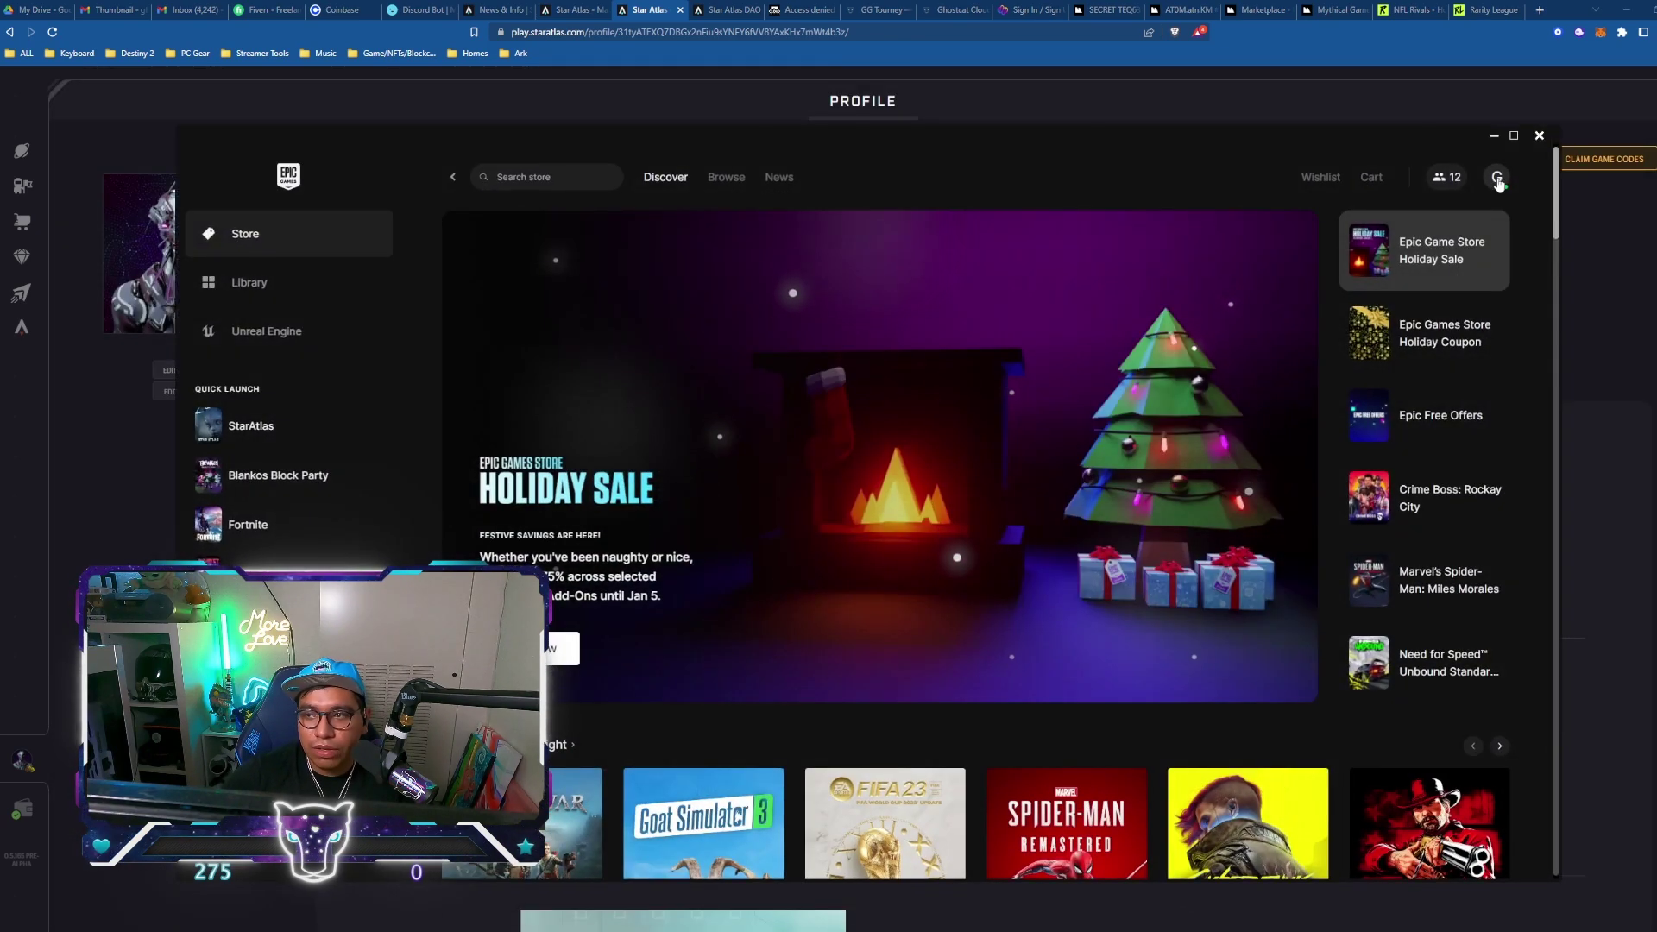
left_click(1497, 177)
left_click(1305, 359)
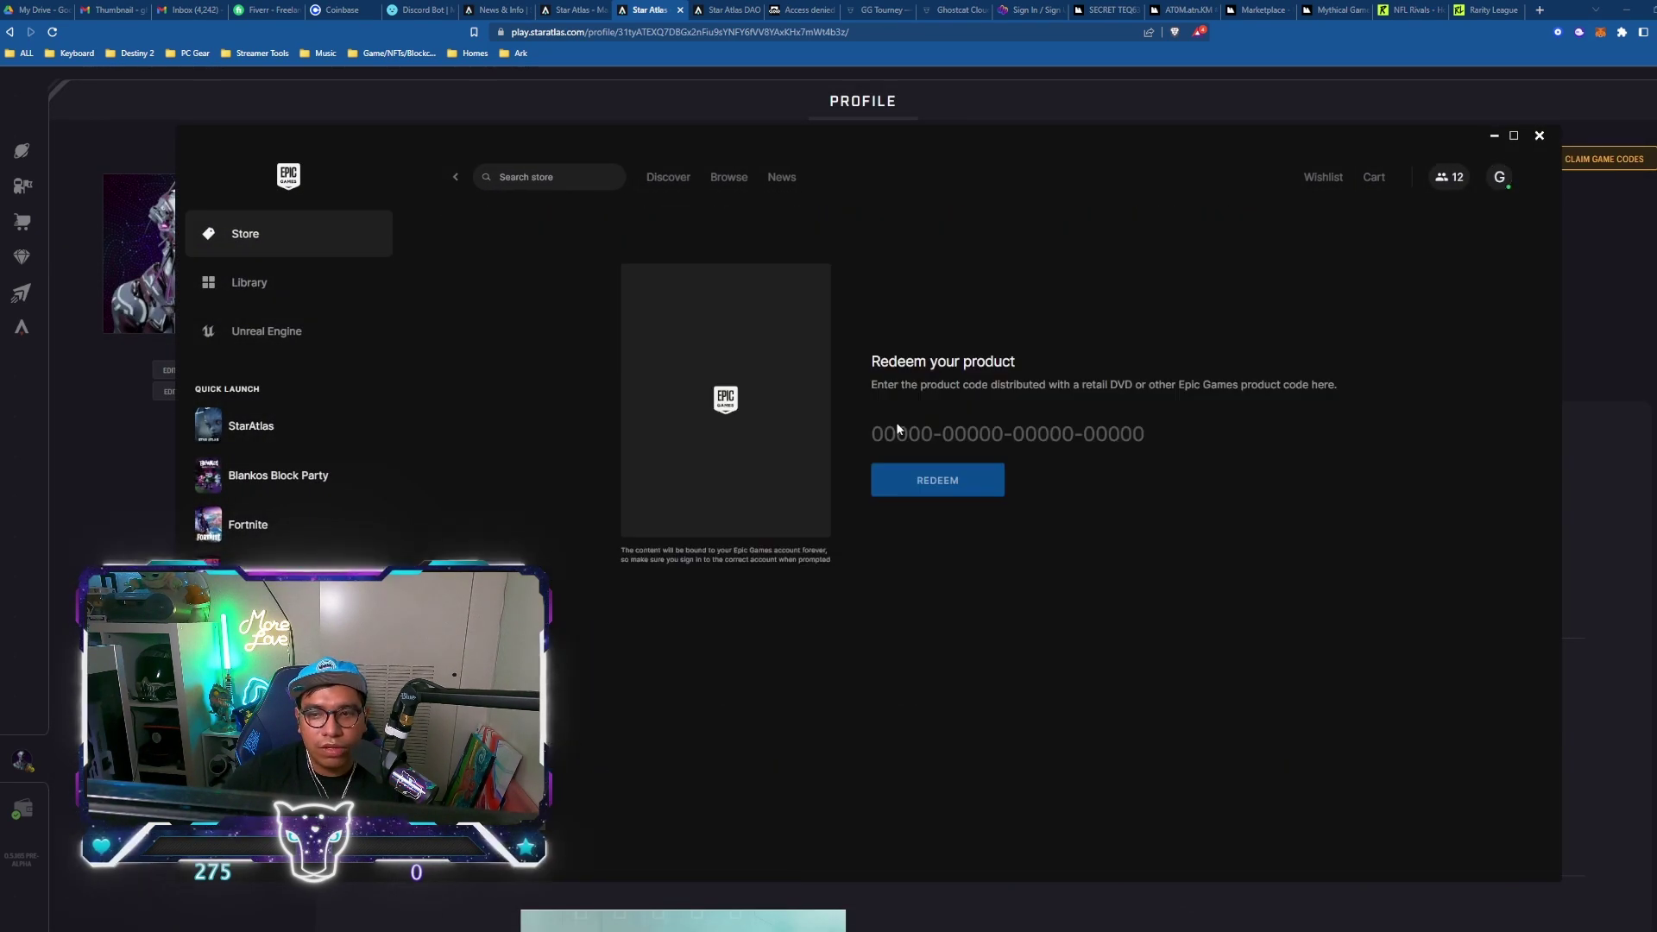
left_click(252, 282)
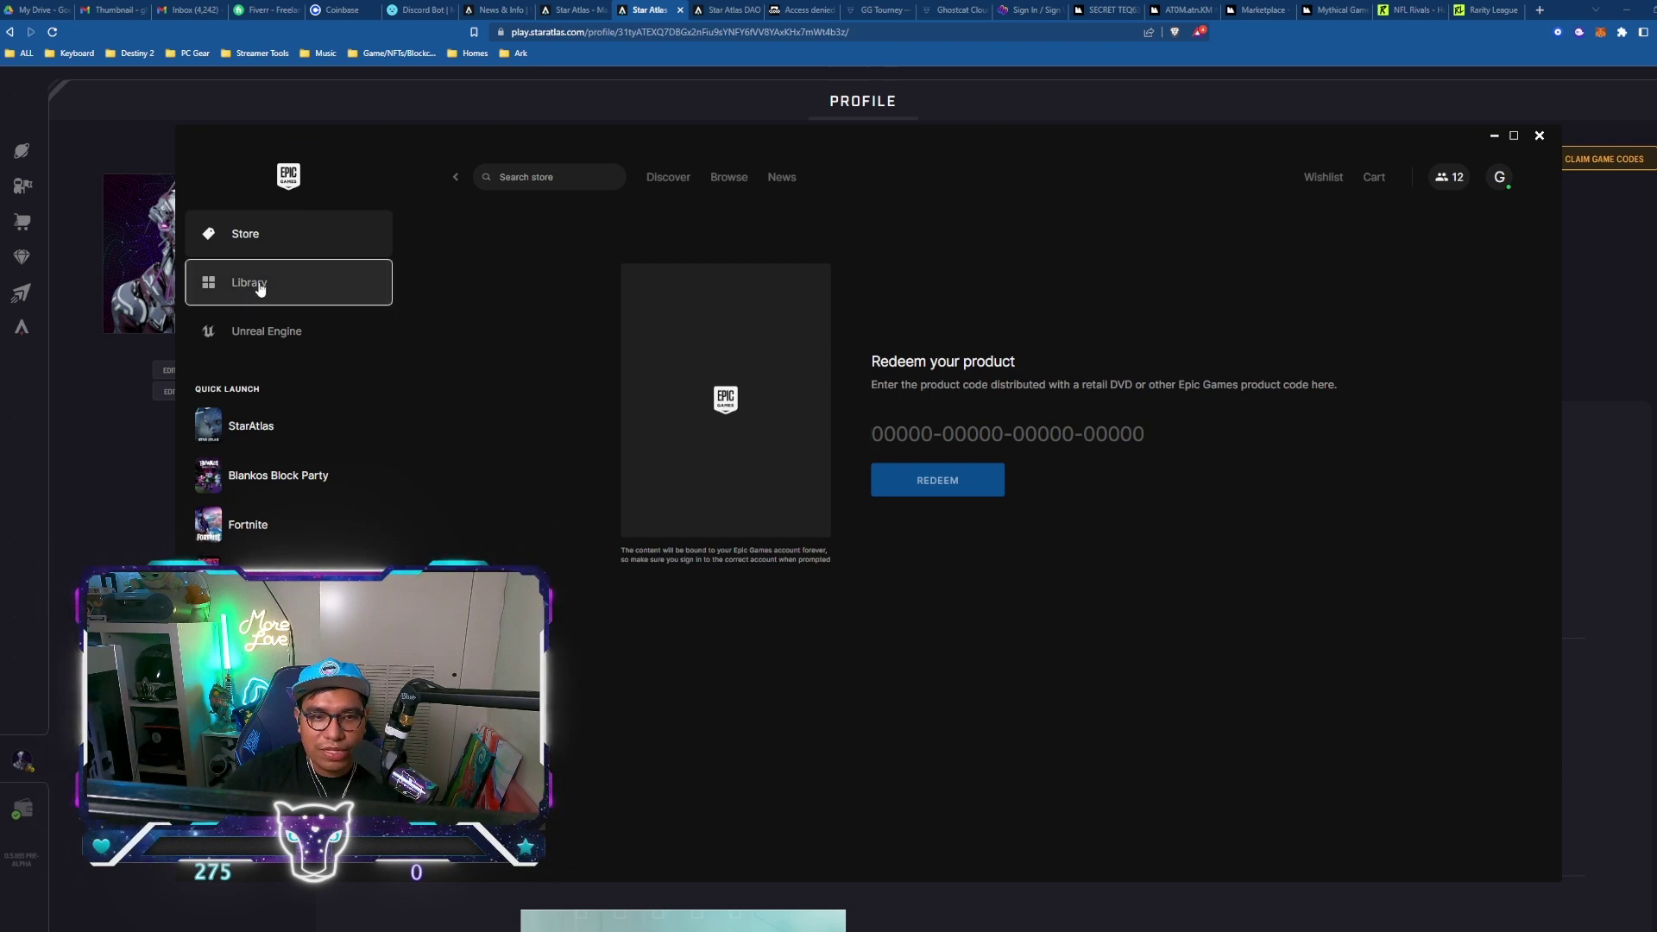
scroll(598, 592, "down", 2)
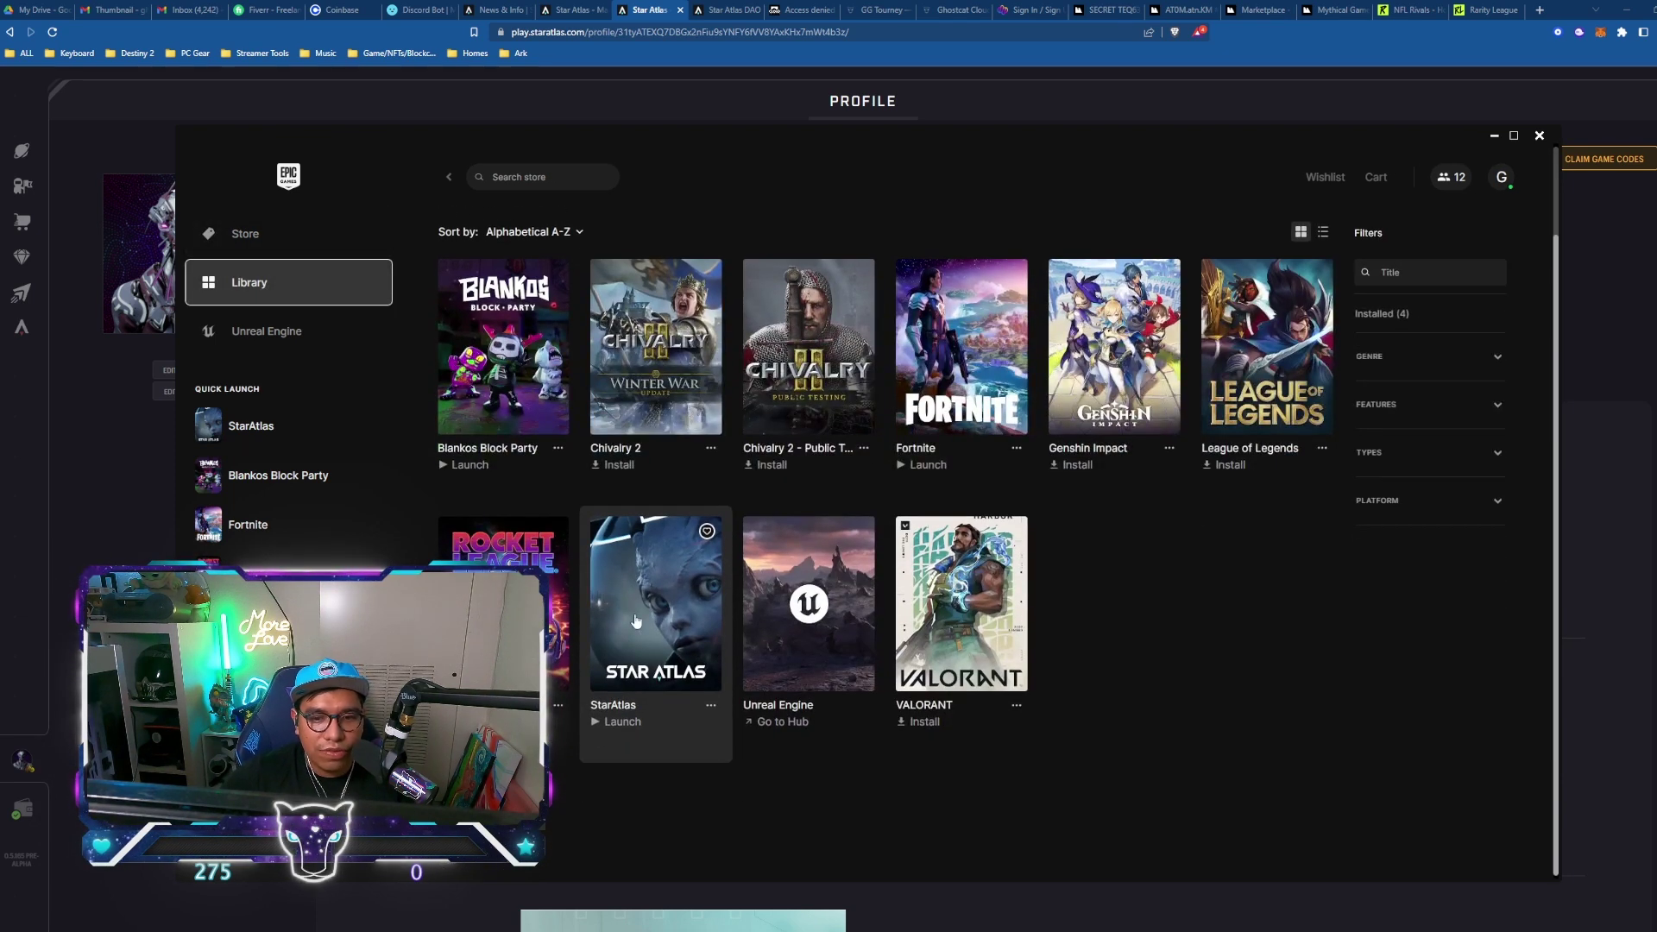